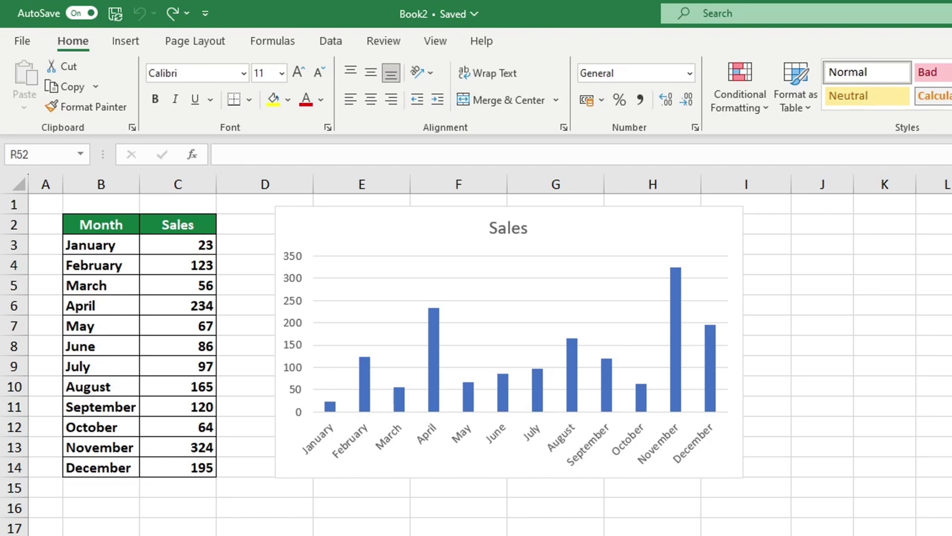
Step: Insert a new column at D and enter the header 'Average' in D2
{"action": "left_click", "coordinate": [248, 180]}
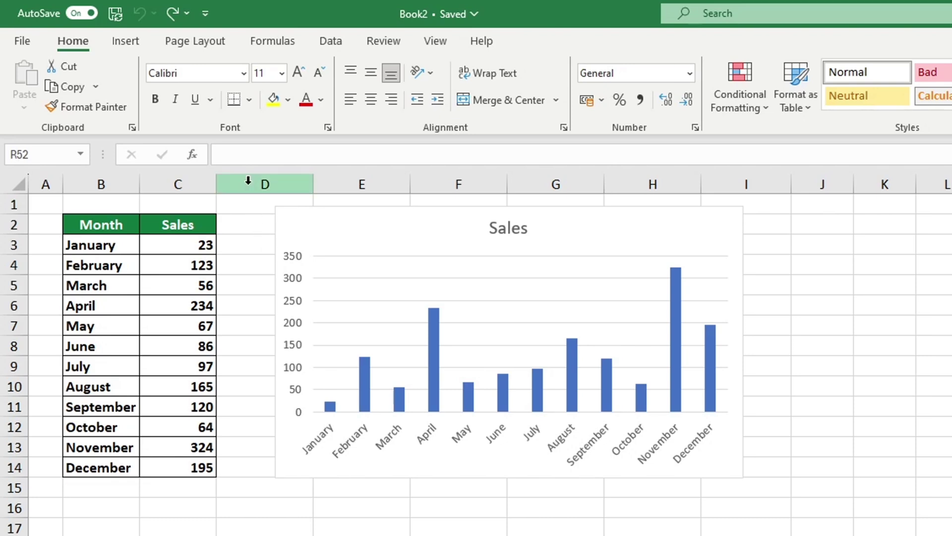
{"action": "right_click", "coordinate": [248, 183]}
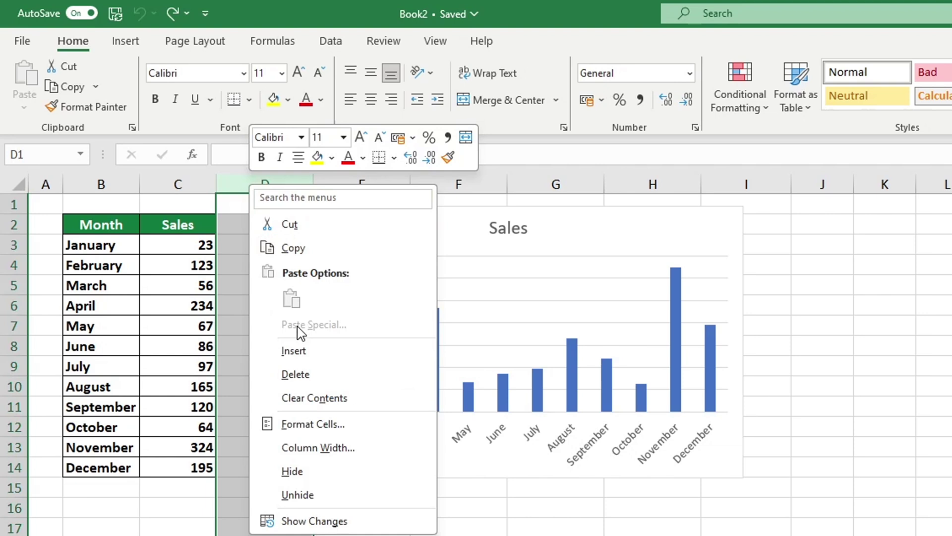
{"action": "left_click", "coordinate": [298, 351]}
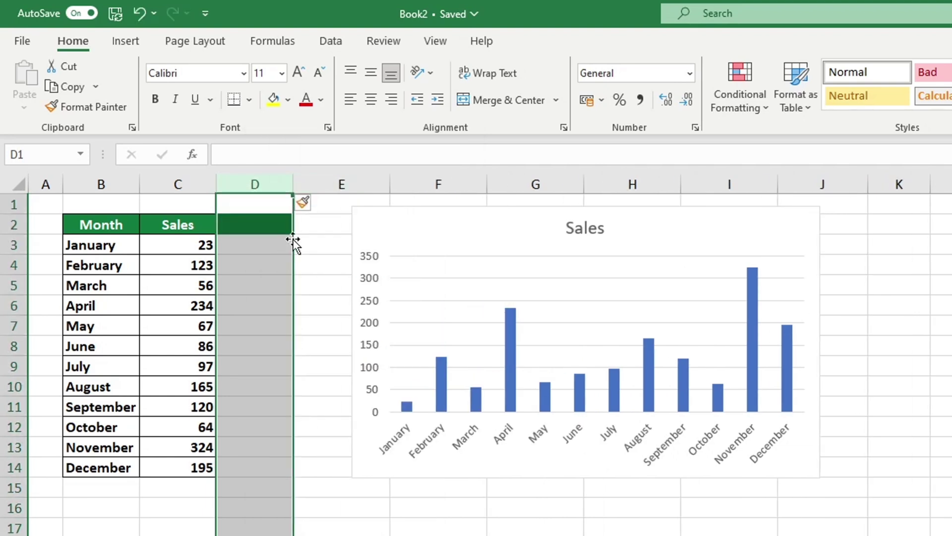
{"action": "left_click", "coordinate": [276, 224]}
{"action": "type", "text": "Av"}
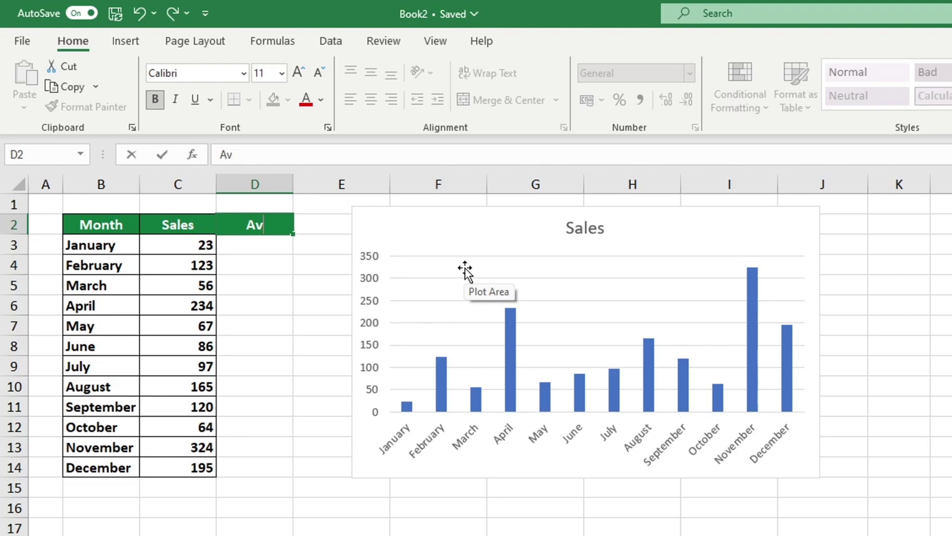
{"action": "type", "text": "erage"}
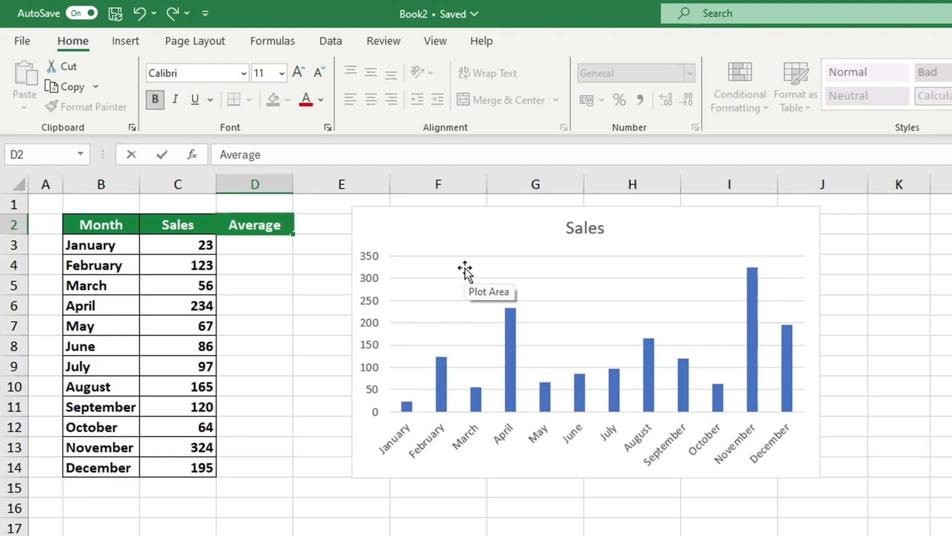
{"action": "key", "text": "Return"}
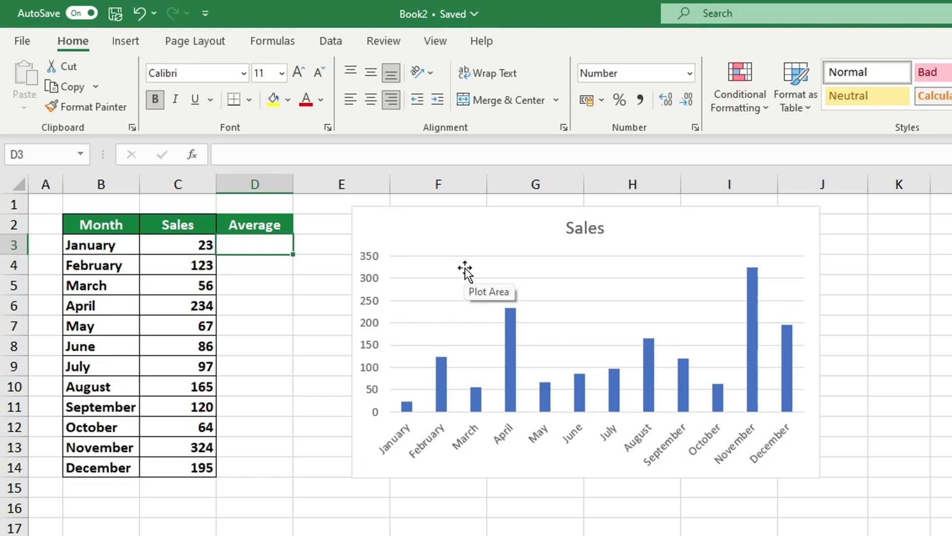
Step: Apply All Borders to cells D3:D14 of the Average column
{"action": "left_click_drag", "start_coordinate": [270, 244], "coordinate": [253, 449]}
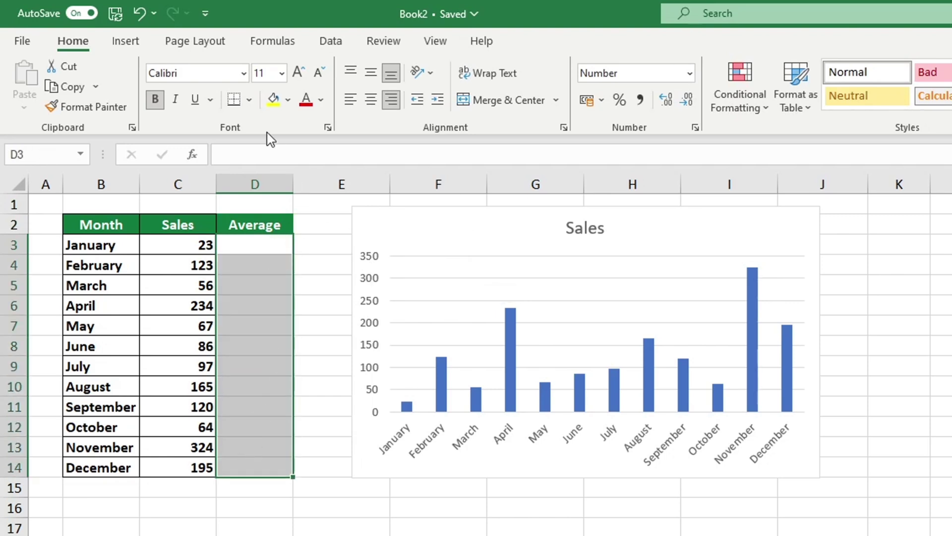
{"action": "left_click", "coordinate": [249, 99]}
{"action": "left_click", "coordinate": [268, 266]}
Step: Enter =AVERAGE(C3:C14) in D3 so it shows 130
{"action": "left_click", "coordinate": [259, 245]}
{"action": "type", "text": "="}
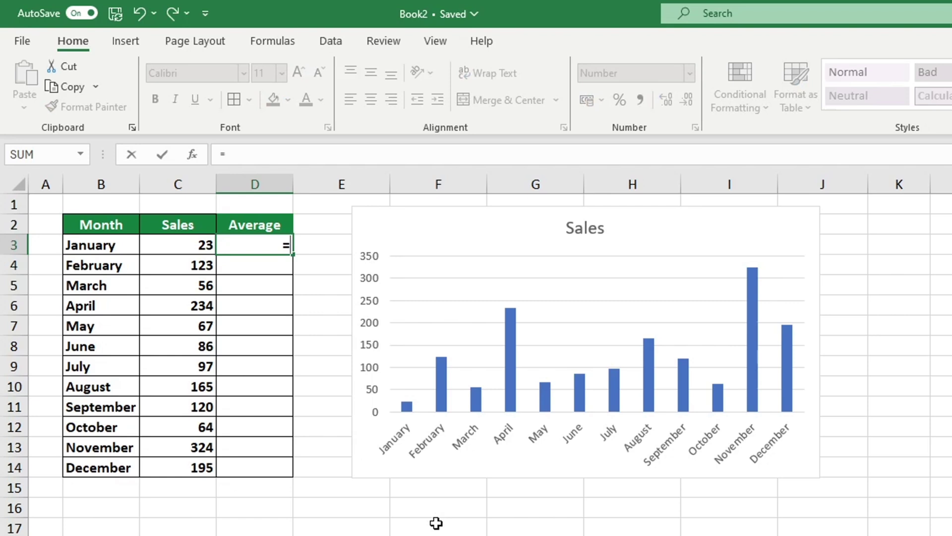
{"action": "type", "text": "AVERAG"}
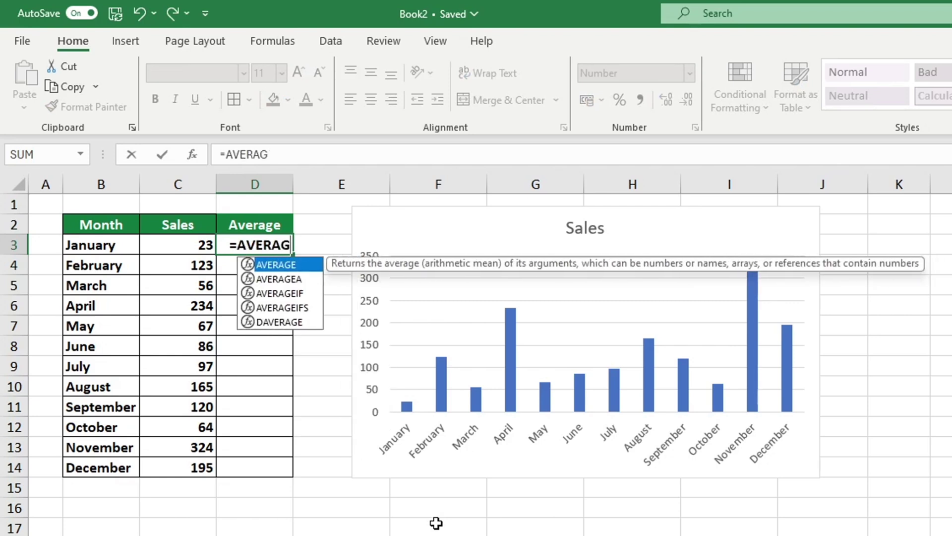
{"action": "type", "text": "E"}
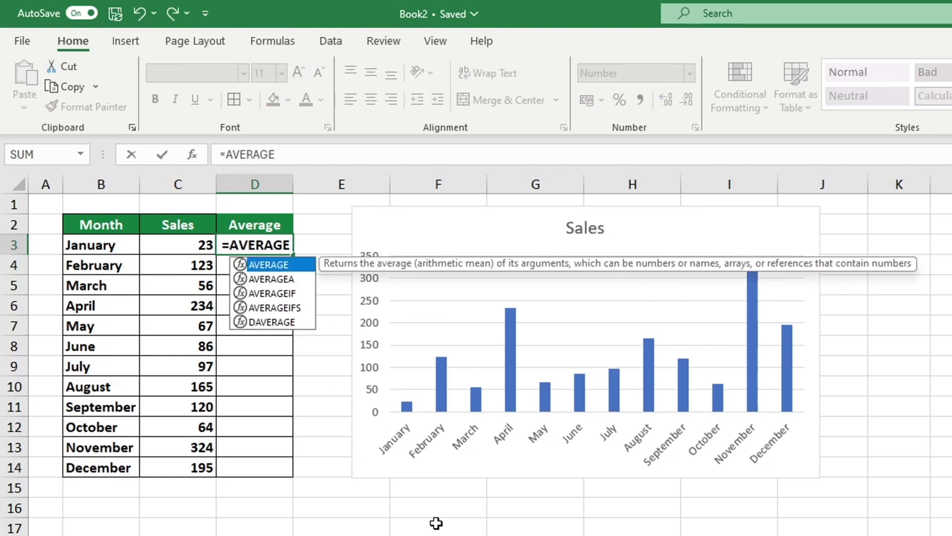
{"action": "type", "text": "("}
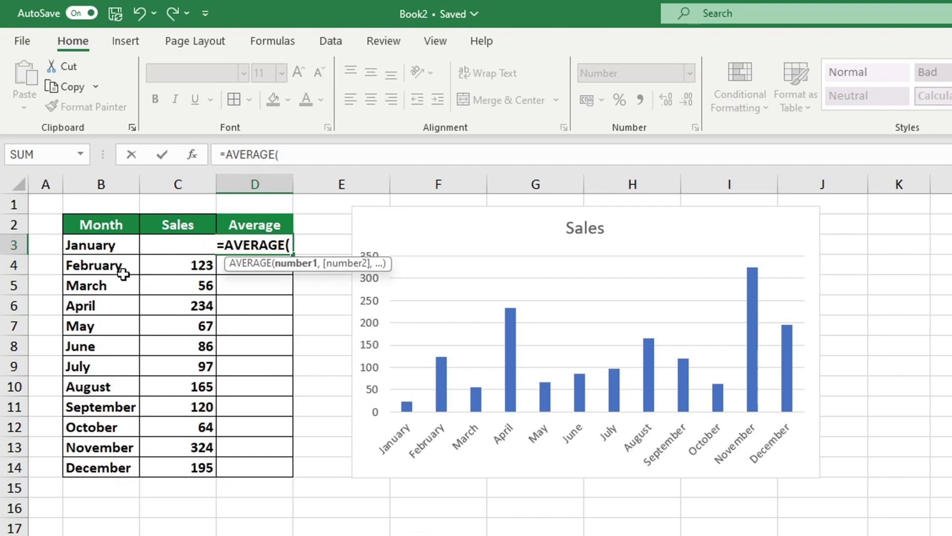
{"action": "left_click_drag", "start_coordinate": [178, 466], "coordinate": [186, 243]}
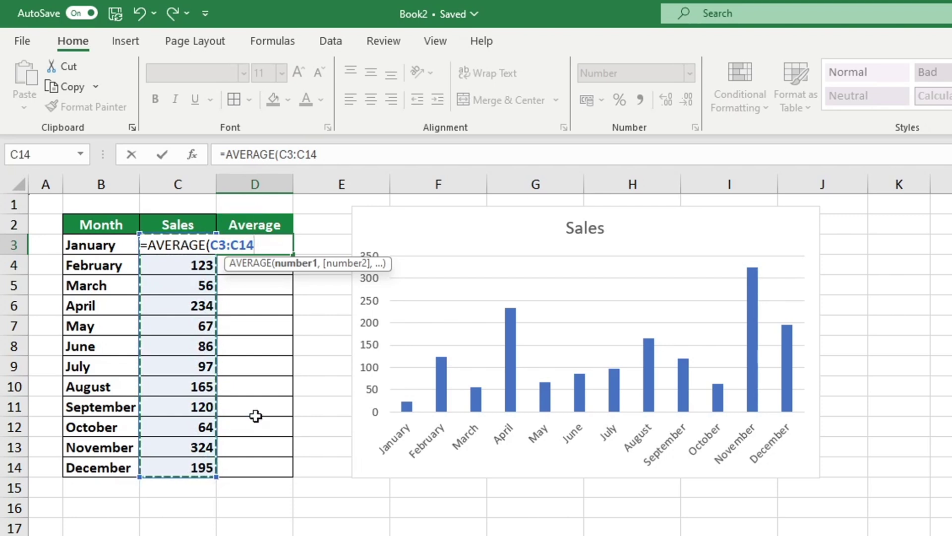
{"action": "type", "text": ")"}
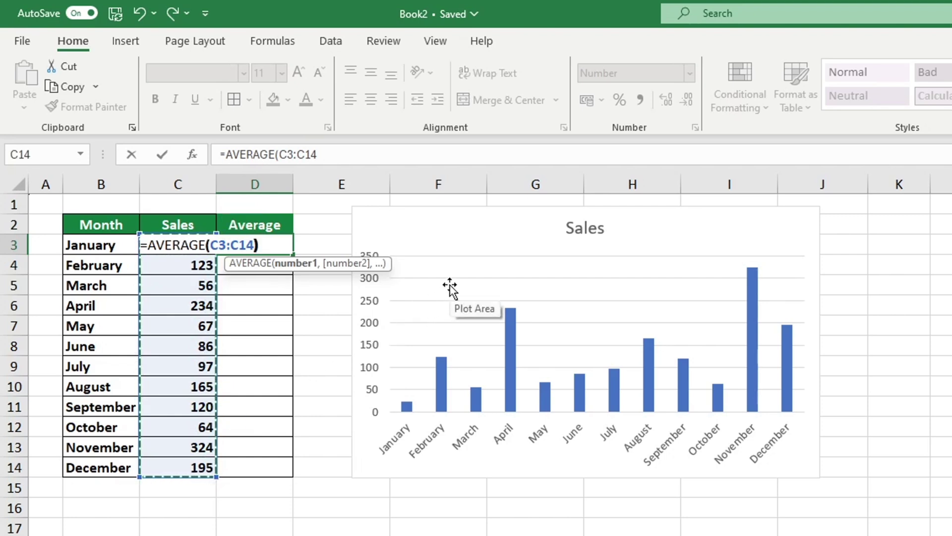
{"action": "key", "text": "Return"}
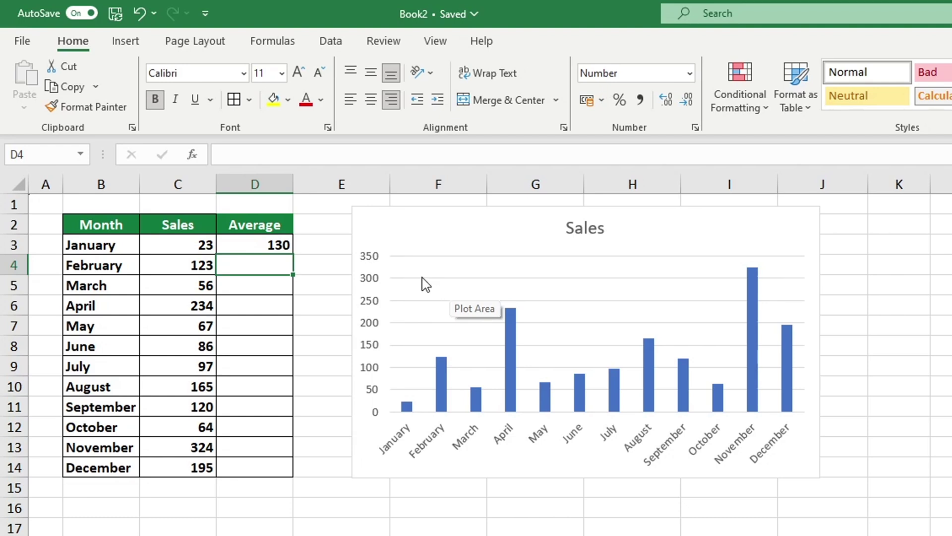
Step: Fill the D3 formula down to D14, then check D4's shifted =AVERAGE(C4:C15) formula
{"action": "left_click", "coordinate": [283, 245]}
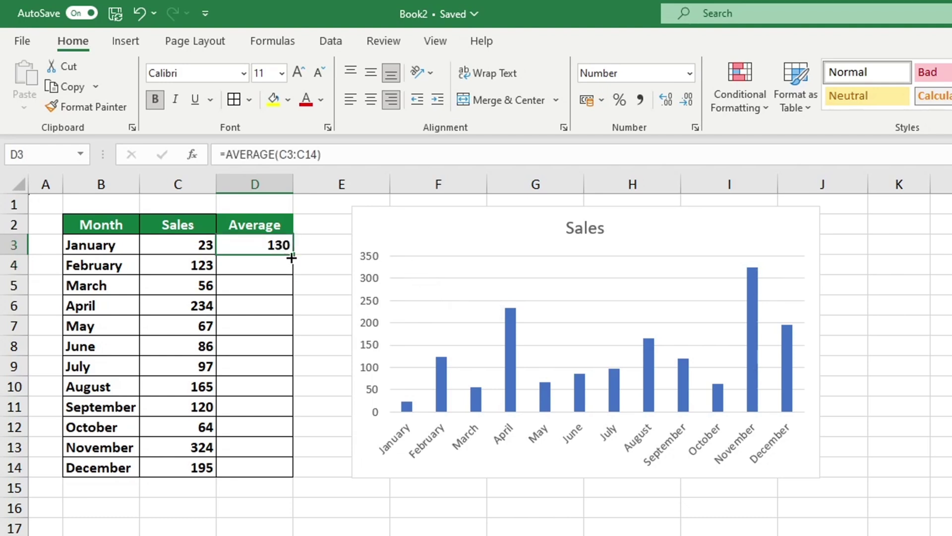
{"action": "left_click_drag", "start_coordinate": [291, 258], "coordinate": [296, 471]}
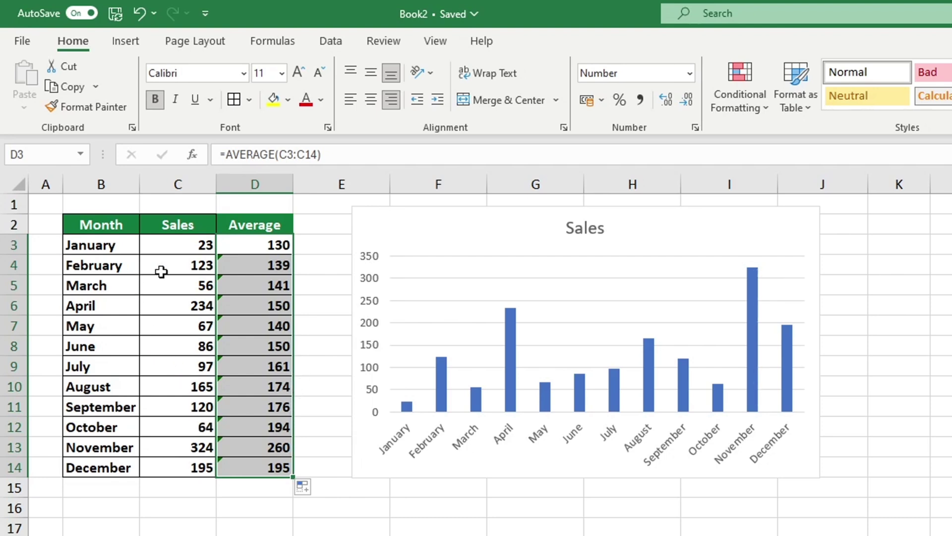
{"action": "left_click", "coordinate": [245, 249]}
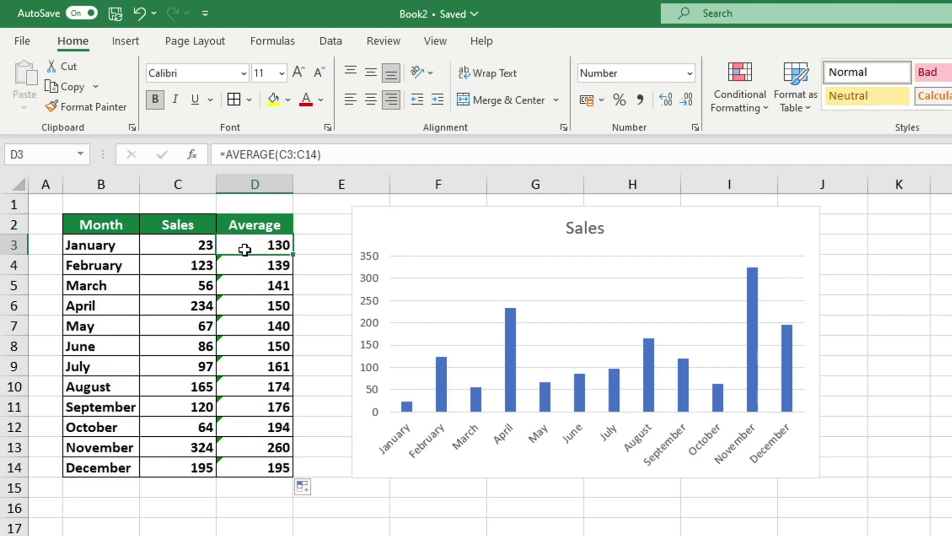
{"action": "left_click", "coordinate": [254, 269]}
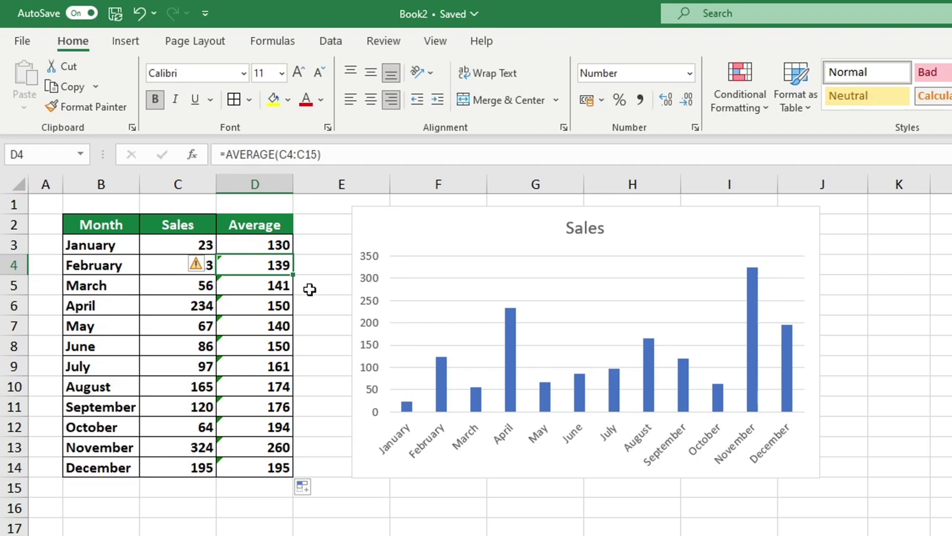
{"action": "left_click", "coordinate": [274, 245]}
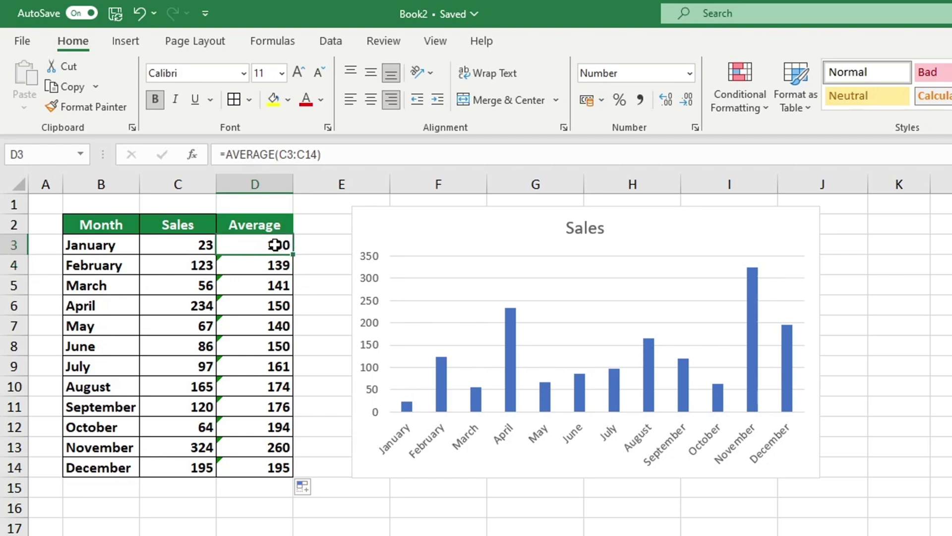
Step: Lock the D3 formula's range to read =AVERAGE($C$3:$C$14) using F4
{"action": "double_click", "coordinate": [274, 245]}
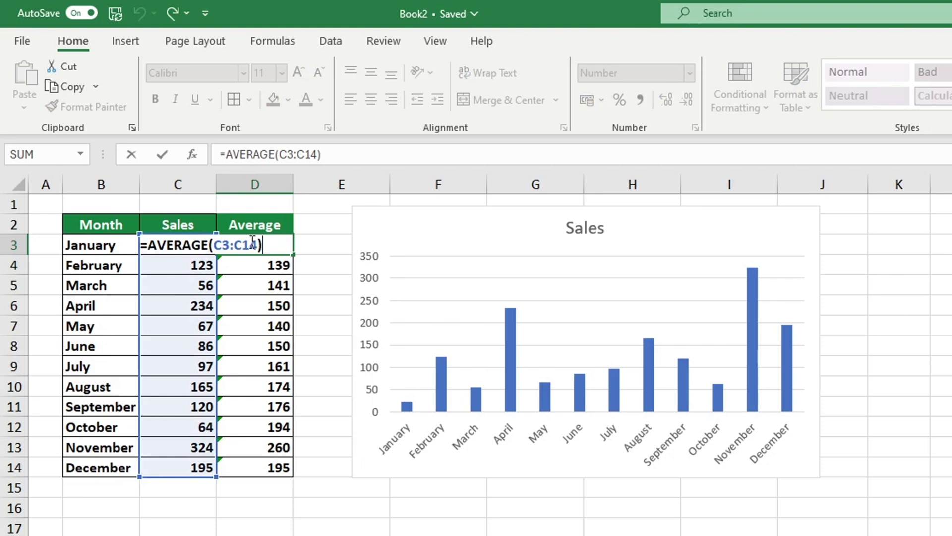
{"action": "left_click", "coordinate": [259, 244]}
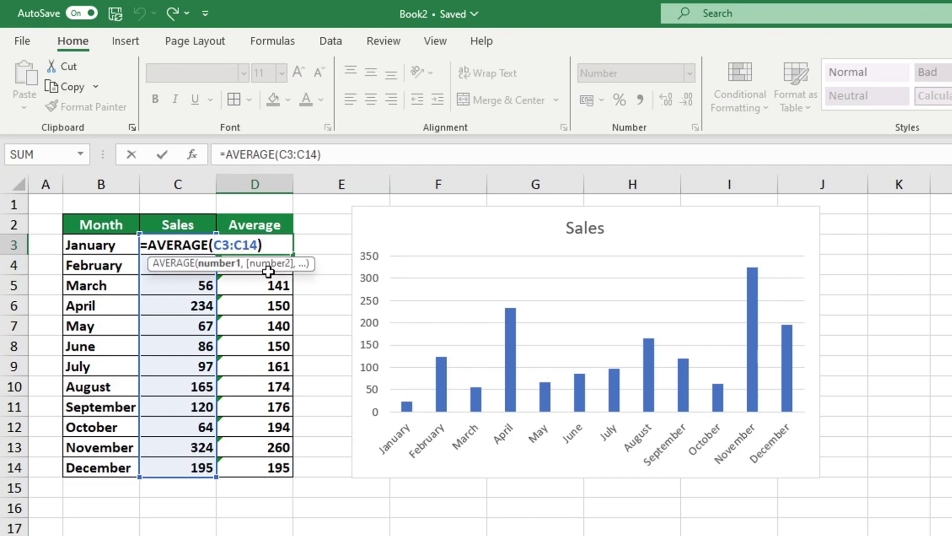
{"action": "key", "text": "F4"}
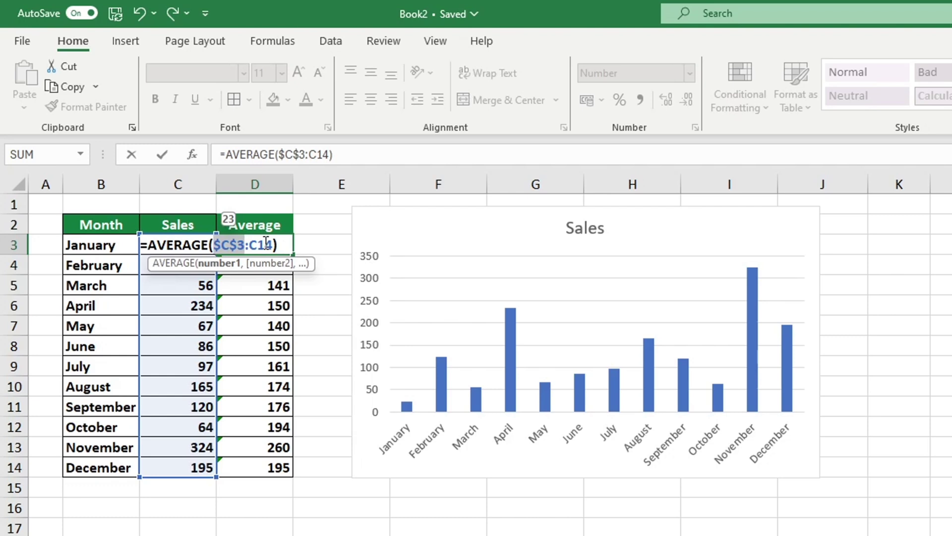
{"action": "left_click", "coordinate": [267, 243]}
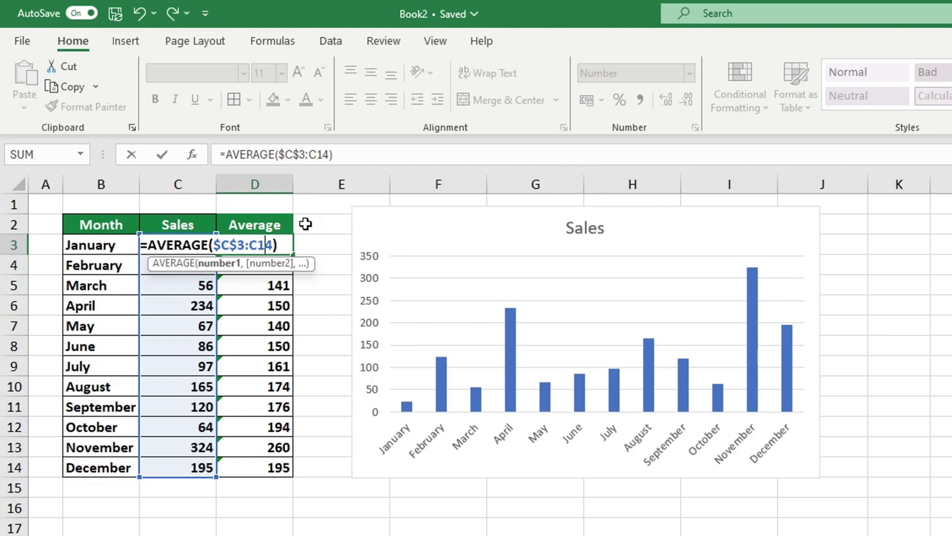
{"action": "key", "text": "F4"}
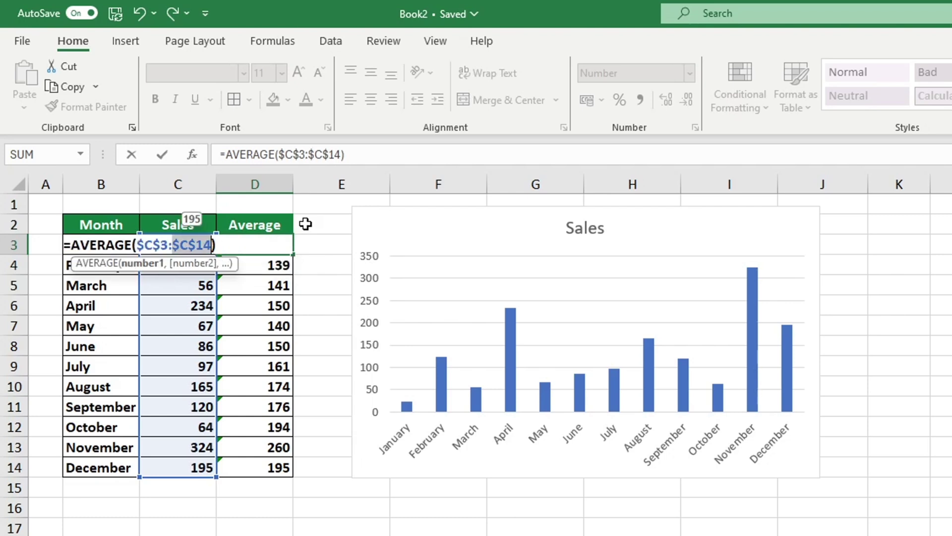
{"action": "key", "text": "Return"}
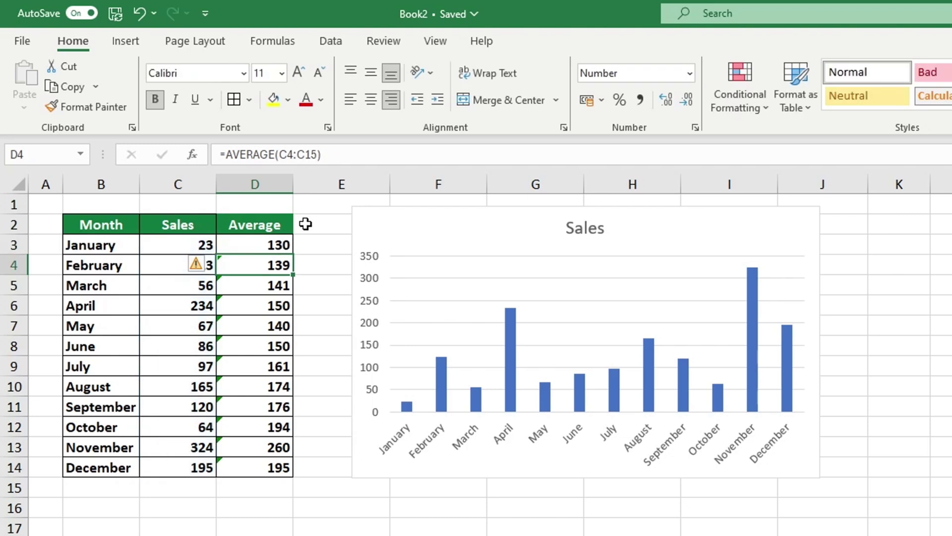
Step: Fill =AVERAGE($C$3:$C$14) from D3 to D14 so every month shows 130
{"action": "left_click", "coordinate": [284, 243]}
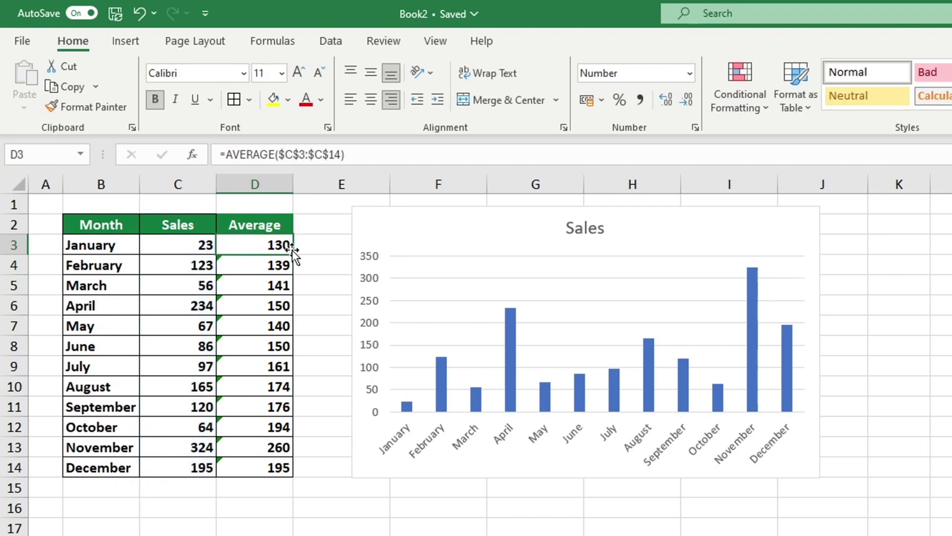
{"action": "left_click_drag", "start_coordinate": [292, 253], "coordinate": [318, 469]}
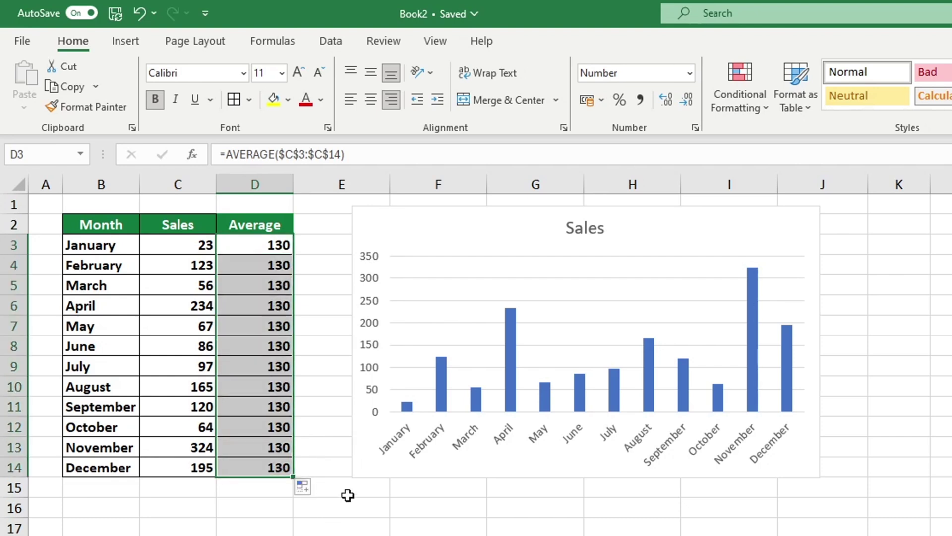
{"action": "left_click", "coordinate": [355, 532]}
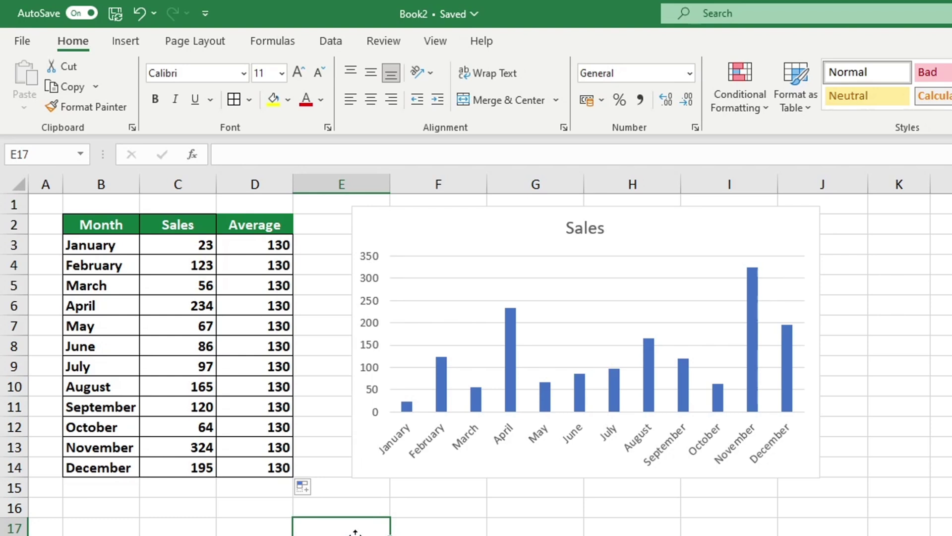
Step: Extend the chart's data range to include column D as an Average series
{"action": "left_click", "coordinate": [544, 322]}
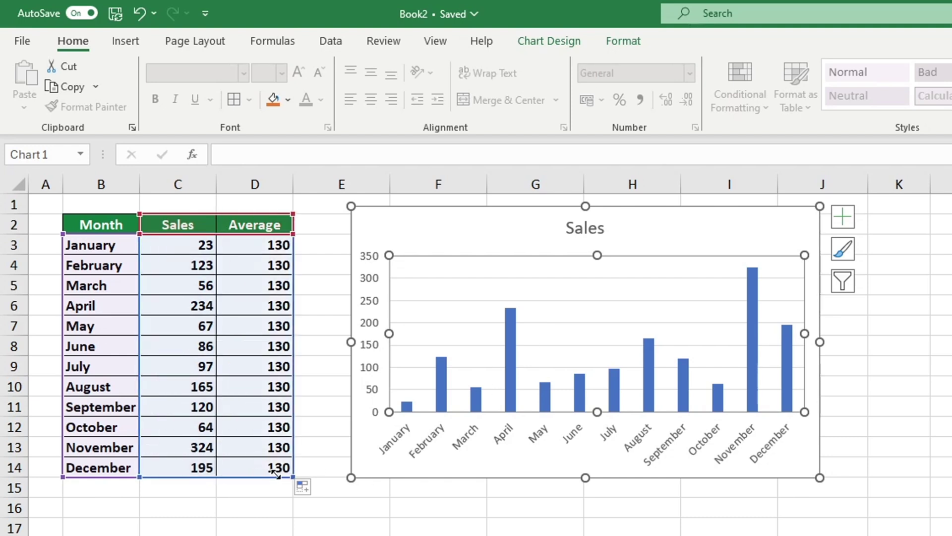
{"action": "left_click_drag", "start_coordinate": [277, 474], "coordinate": [278, 473]}
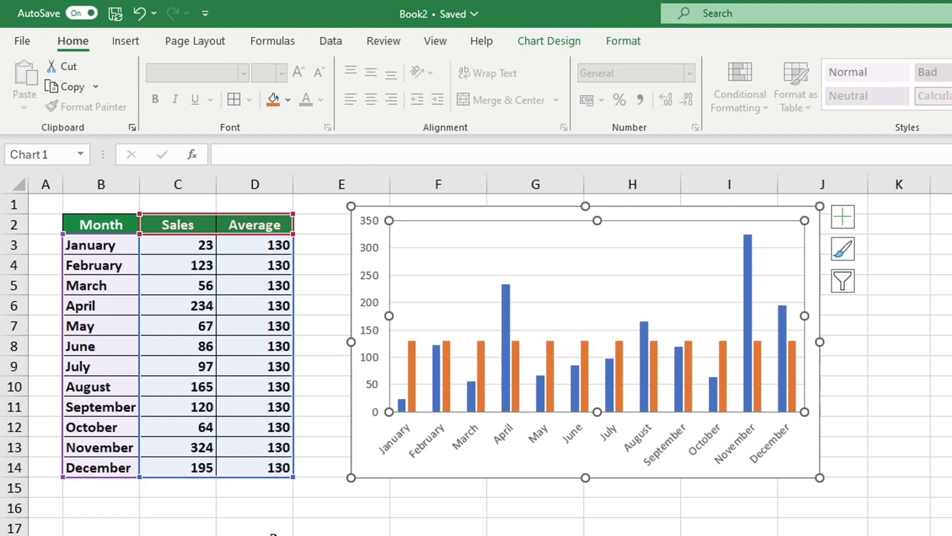
Step: Select the orange Average series and bring up Change Chart Type from Chart Design
{"action": "left_click", "coordinate": [273, 533]}
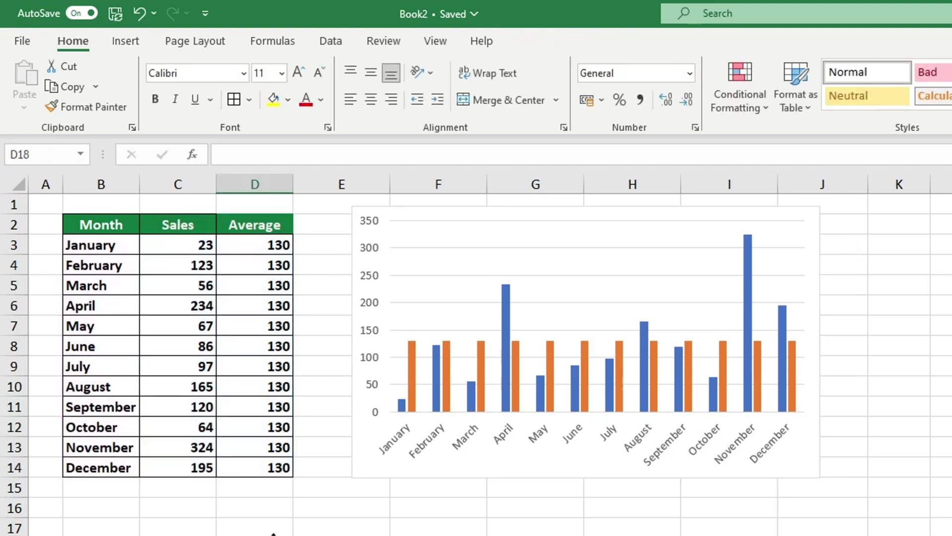
{"action": "left_click", "coordinate": [412, 383]}
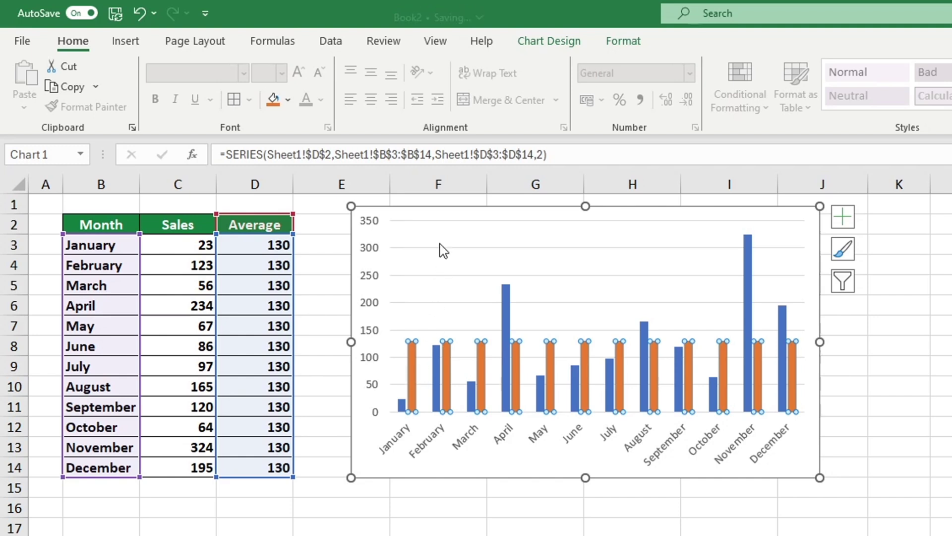
{"action": "left_click", "coordinate": [551, 41]}
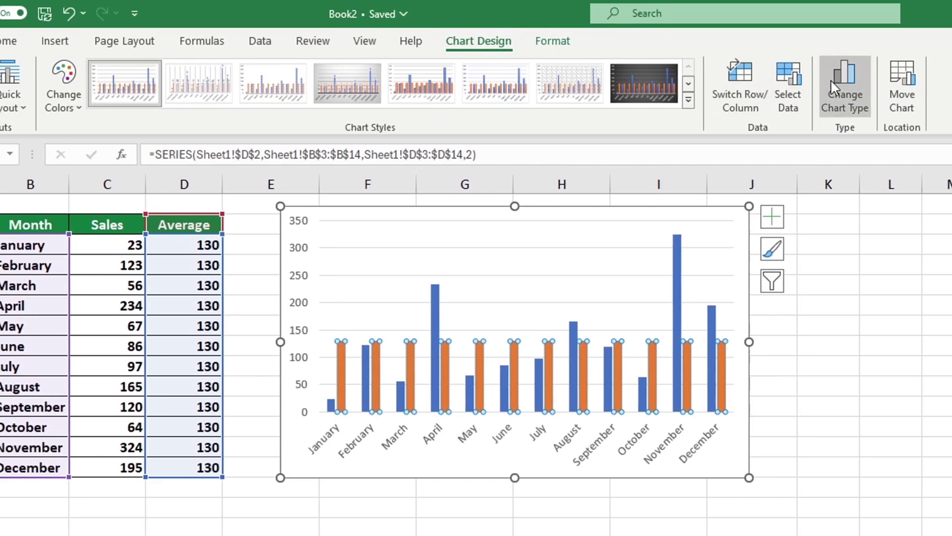
{"action": "left_click", "coordinate": [832, 82]}
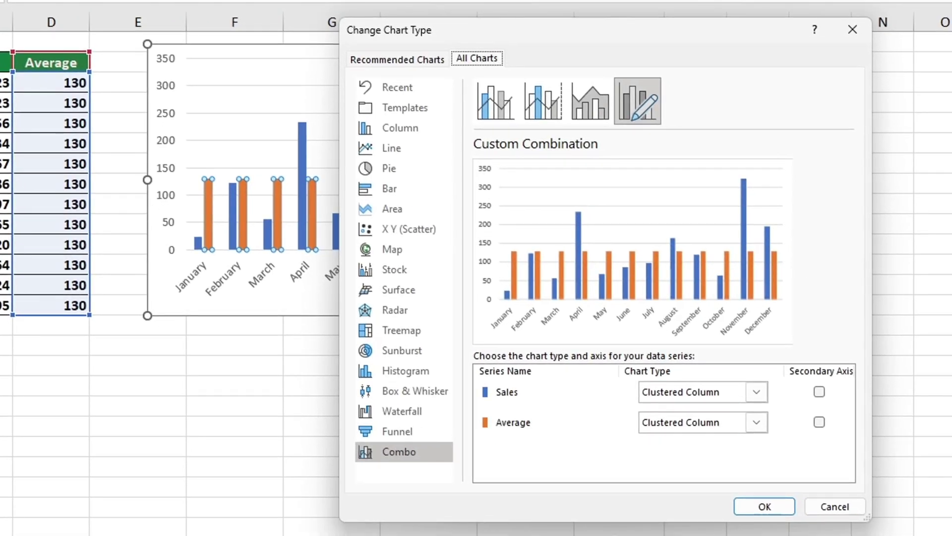
Step: Make the chart a Combo with Sales as Clustered Column and Average as Line
{"action": "left_click", "coordinate": [424, 156]}
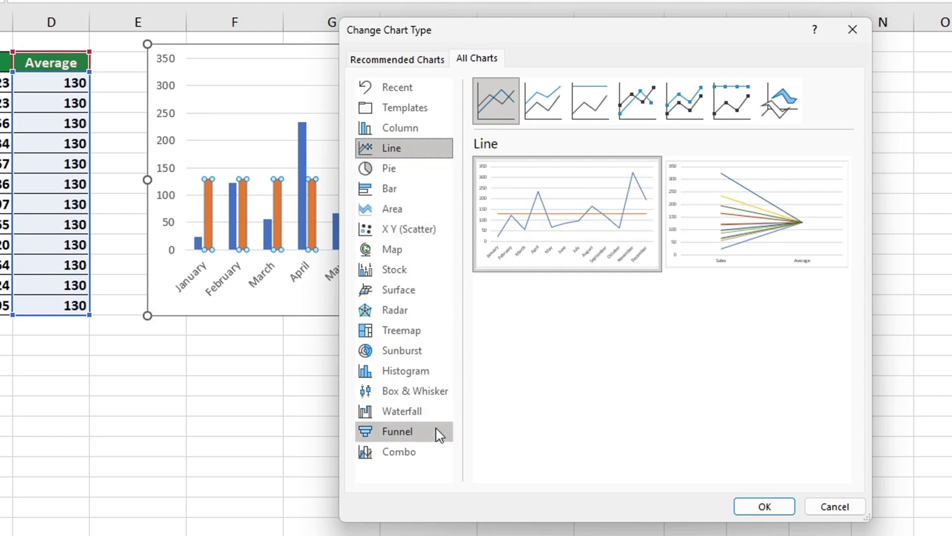
{"action": "left_click", "coordinate": [425, 451]}
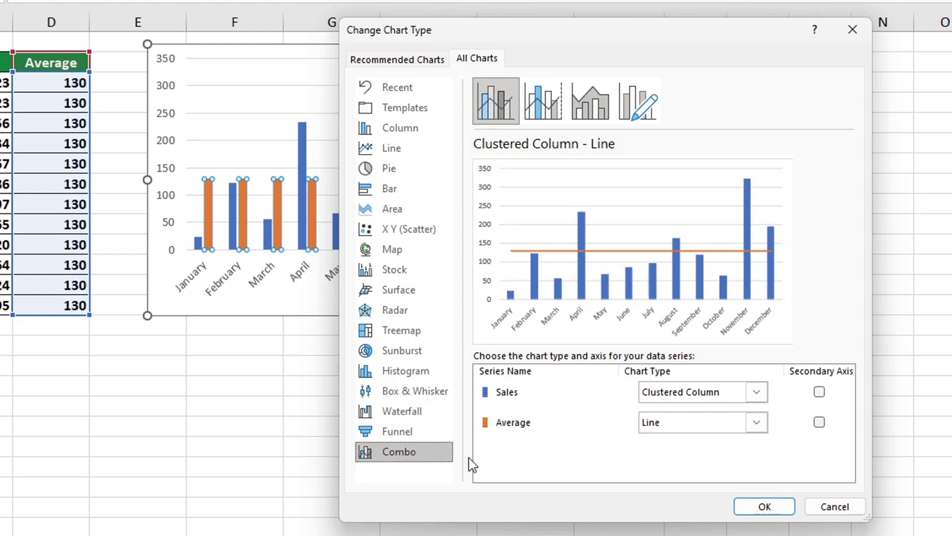
{"action": "left_click", "coordinate": [757, 423]}
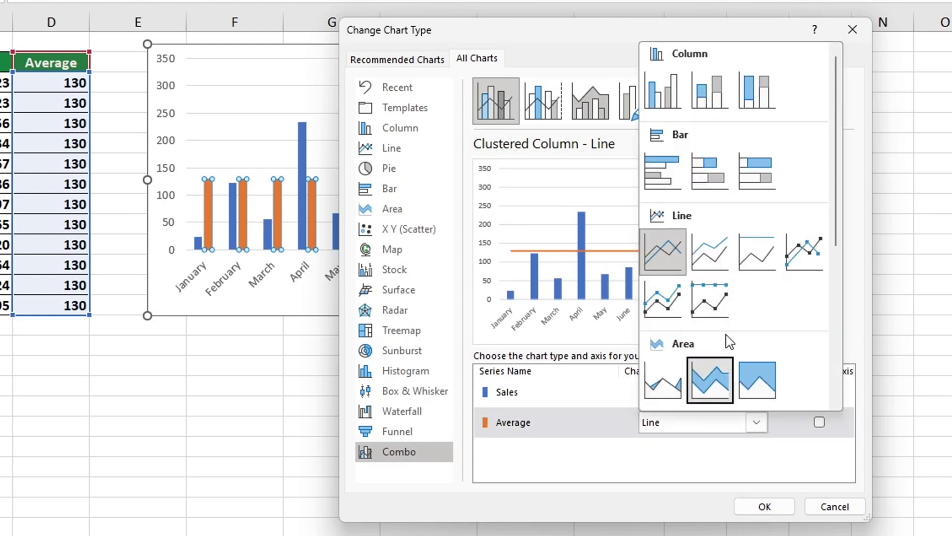
{"action": "left_click", "coordinate": [679, 272]}
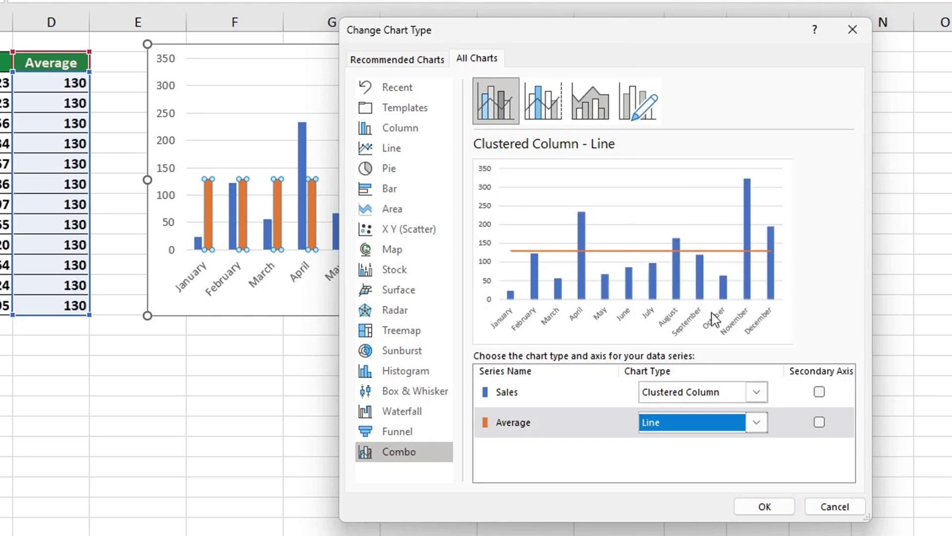
{"action": "left_click", "coordinate": [775, 506]}
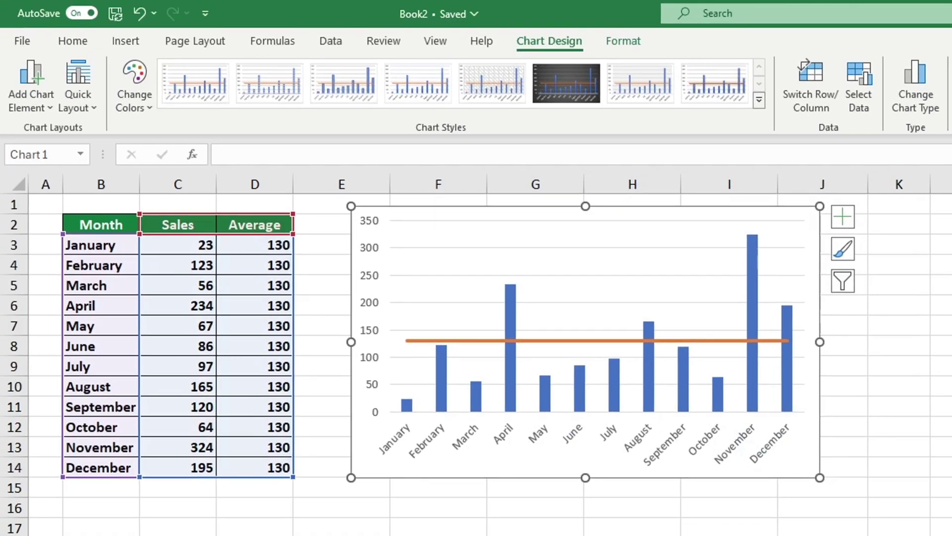
Step: Change November's sales in C13 from 324 to 22, dropping the average to 104
{"action": "key", "text": "Escape"}
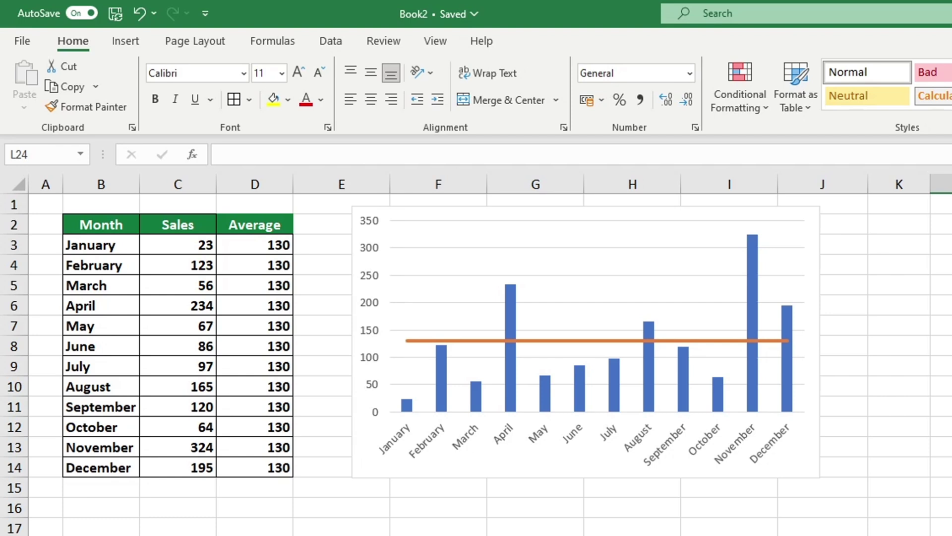
{"action": "left_click", "coordinate": [195, 449]}
{"action": "type", "text": "22"}
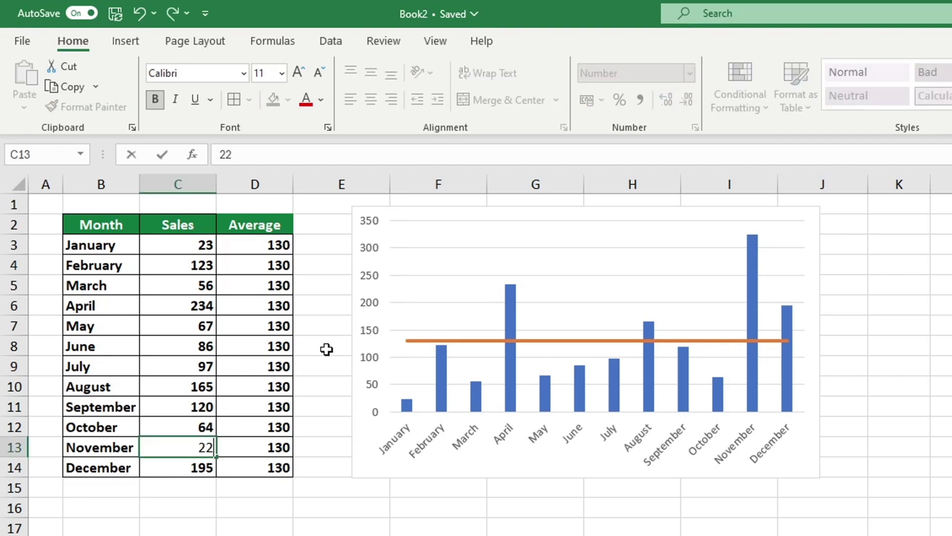
{"action": "key", "text": "Return"}
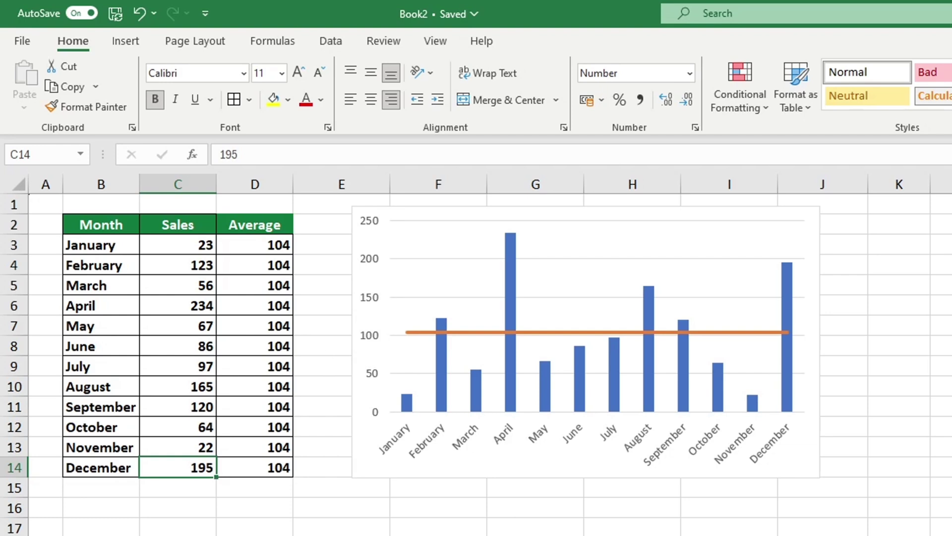
{"action": "left_click", "coordinate": [942, 535]}
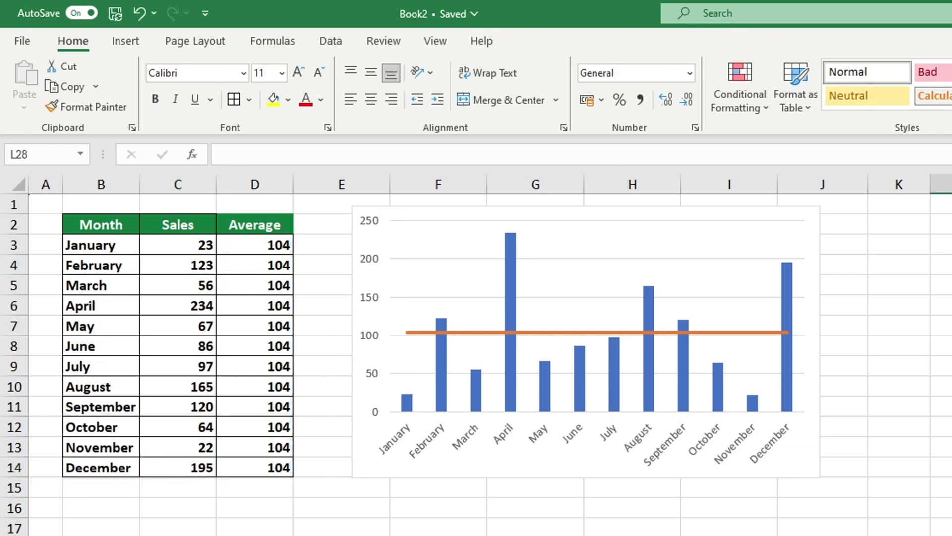